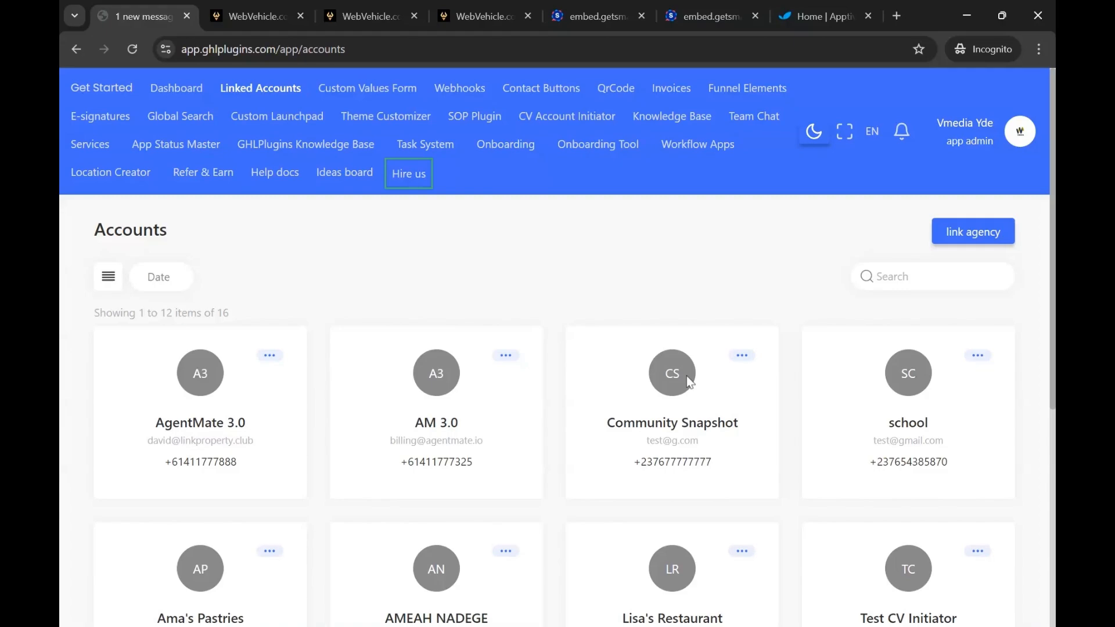
Look over the Apptivo Service actions in the smartsheet service workflow's action list, and return to the linked accounts page
{"action": "left_click", "coordinate": [484, 16]}
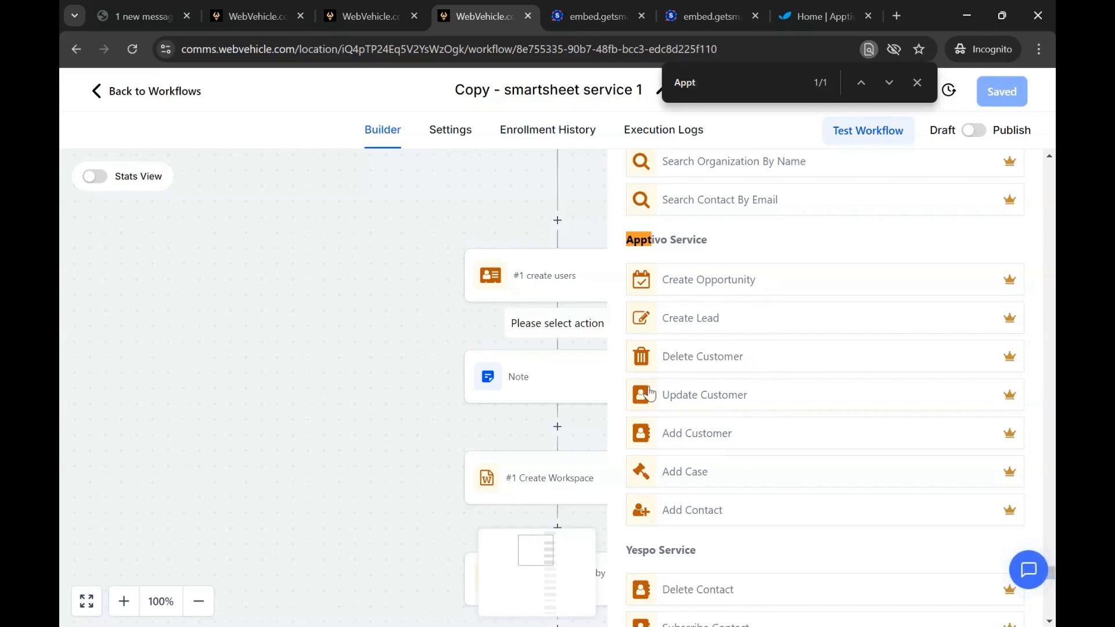
{"action": "key", "text": "ctrl+1"}
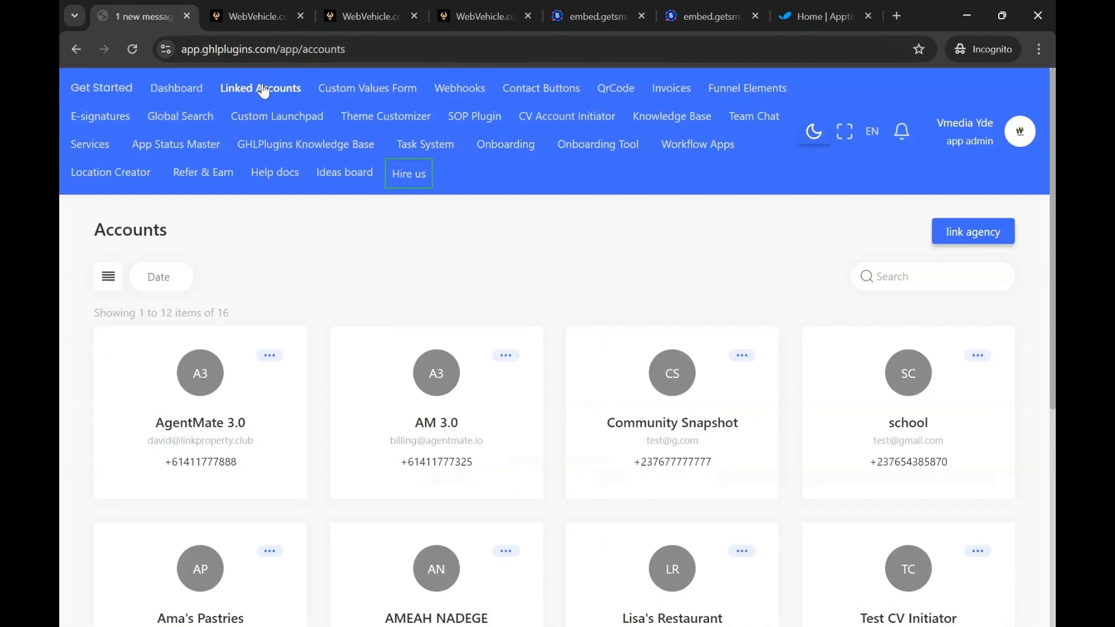
Link the WebVehicle.com agency, allowing access to all sub-accounts and enabling automatic future installation
{"action": "left_click", "coordinate": [969, 247]}
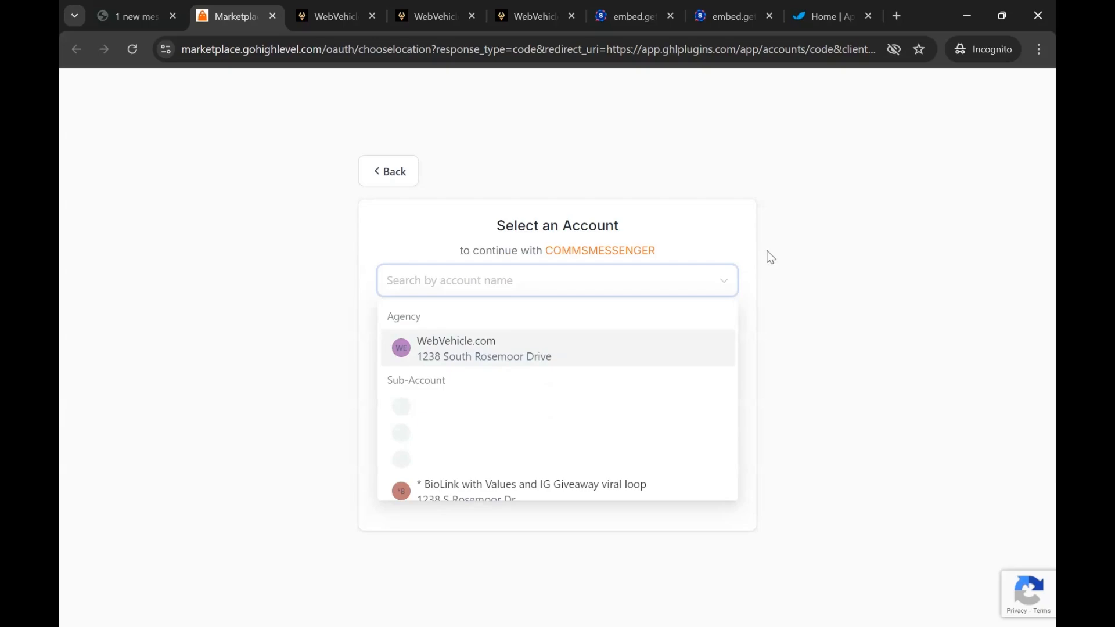
{"action": "left_click", "coordinate": [595, 340]}
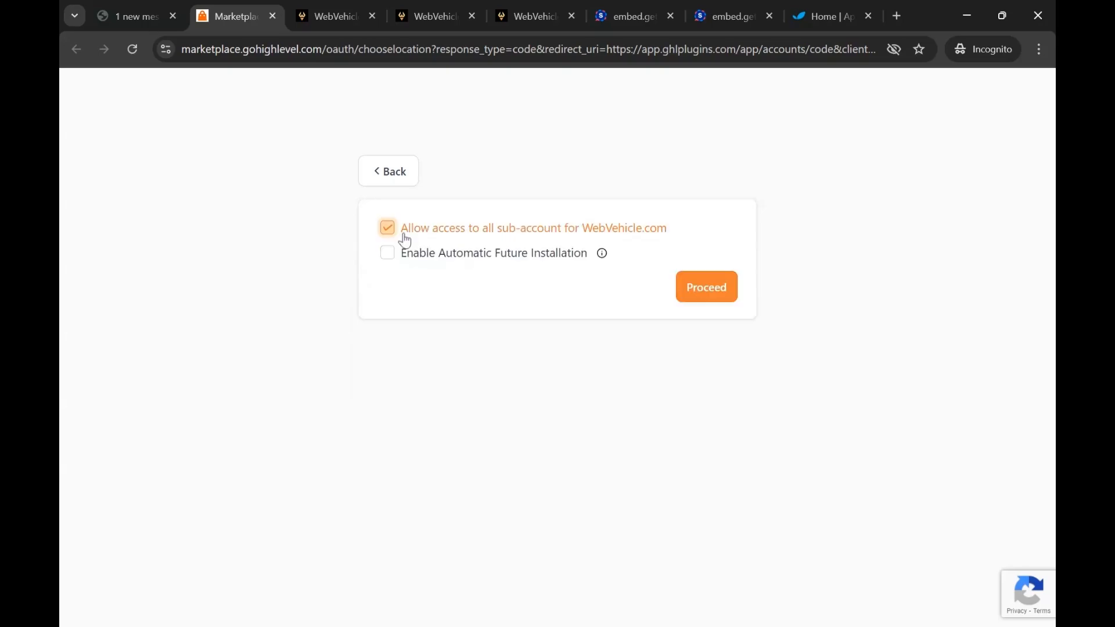
{"action": "left_click", "coordinate": [385, 259]}
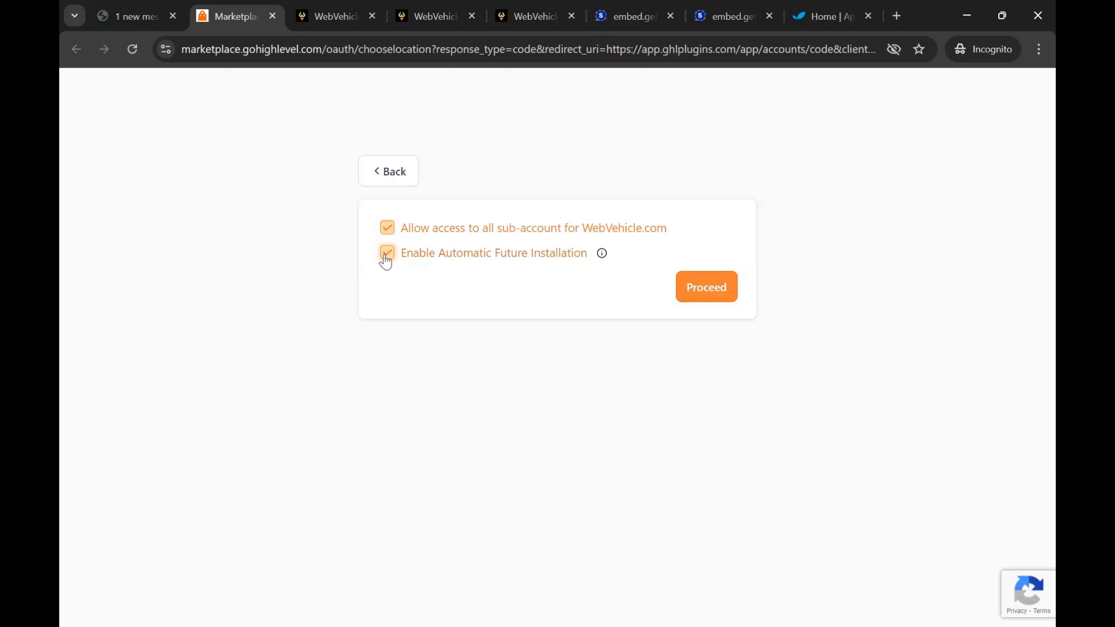
{"action": "left_click", "coordinate": [686, 288]}
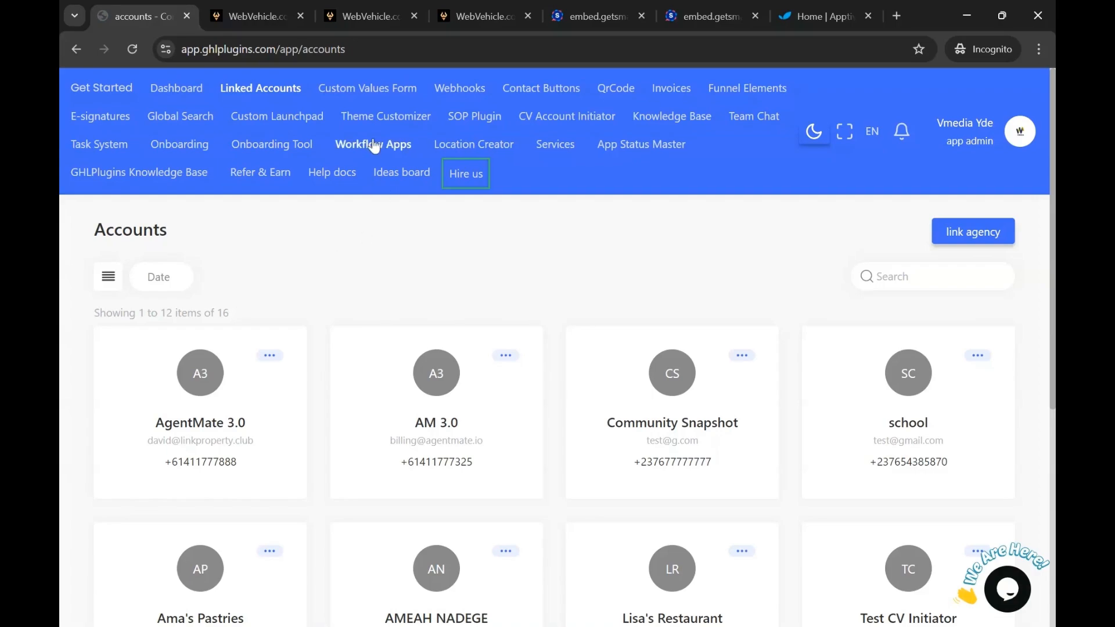
Open Workflow Apps and search for "app" among the available and installed apps
{"action": "mouse_move", "coordinate": [374, 147]}
{"action": "left_click", "coordinate": [390, 195]}
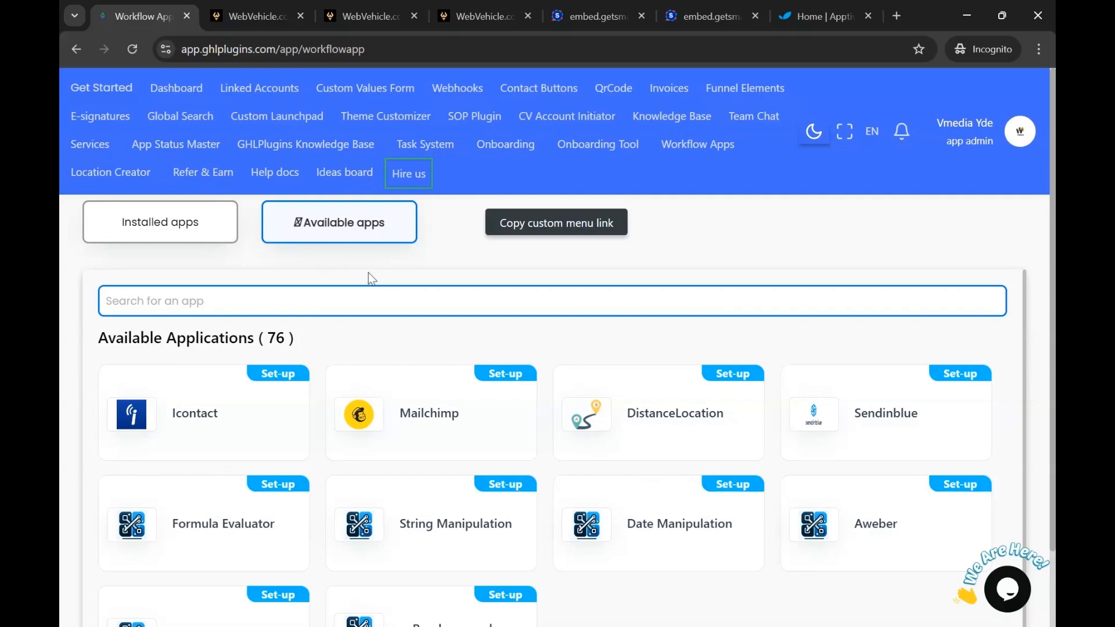
{"action": "left_click", "coordinate": [335, 299]}
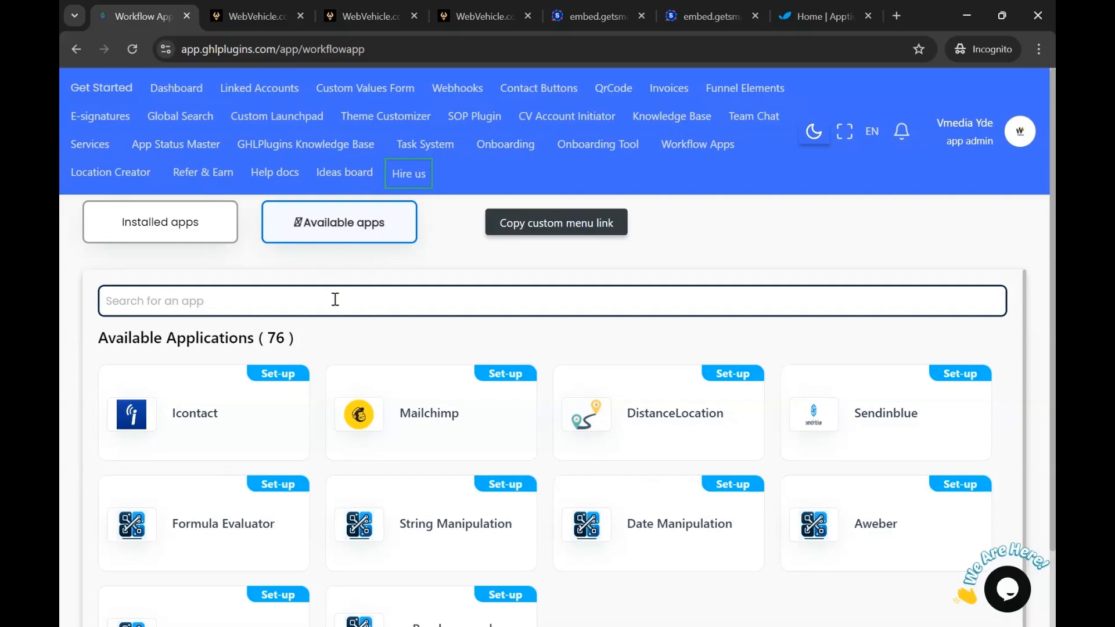
{"action": "type", "text": "app"}
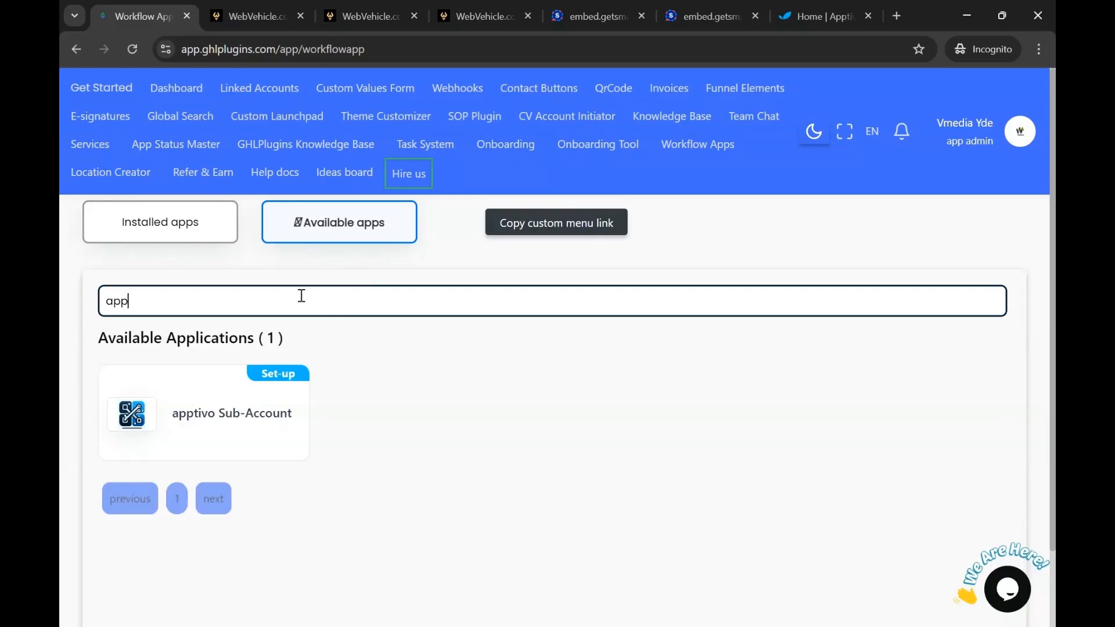
{"action": "left_click", "coordinate": [195, 228]}
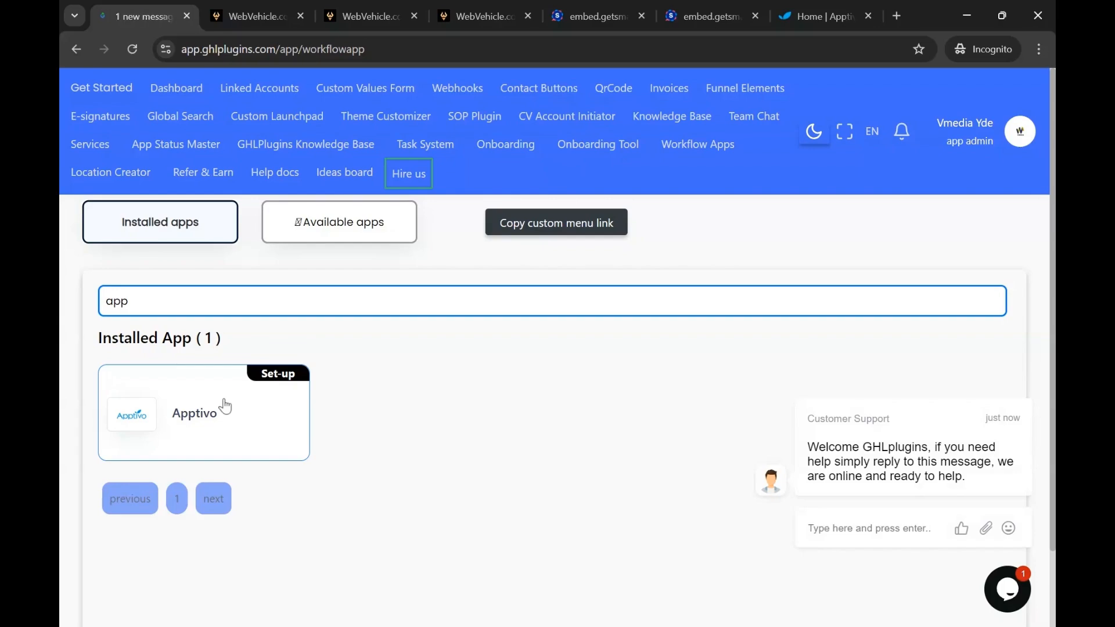
Set up the installed Apptivo app for the WebVehicle.com agency with access to all sub-accounts and automatic future installation
{"action": "left_click", "coordinate": [272, 376]}
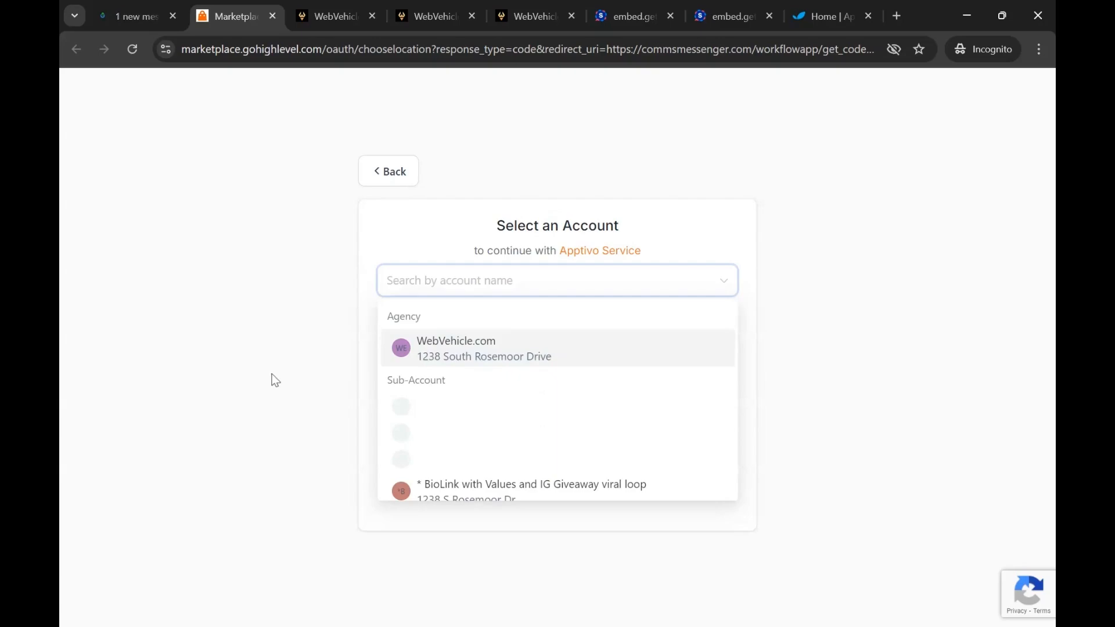
{"action": "left_click", "coordinate": [493, 347]}
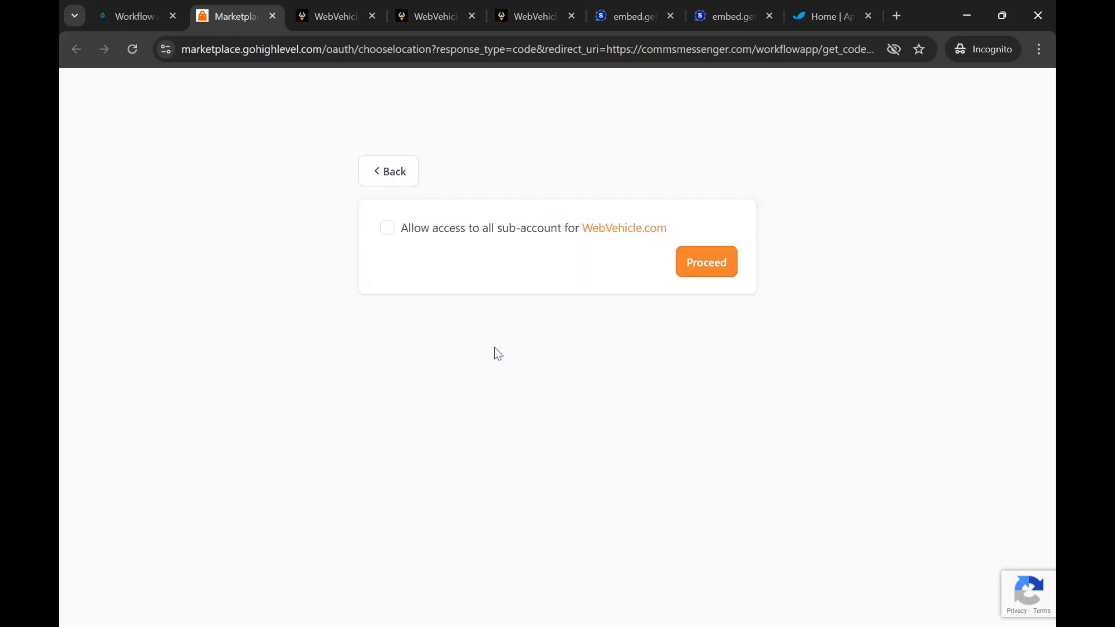
{"action": "left_click", "coordinate": [386, 229]}
{"action": "left_click", "coordinate": [387, 253]}
{"action": "left_click", "coordinate": [706, 274]}
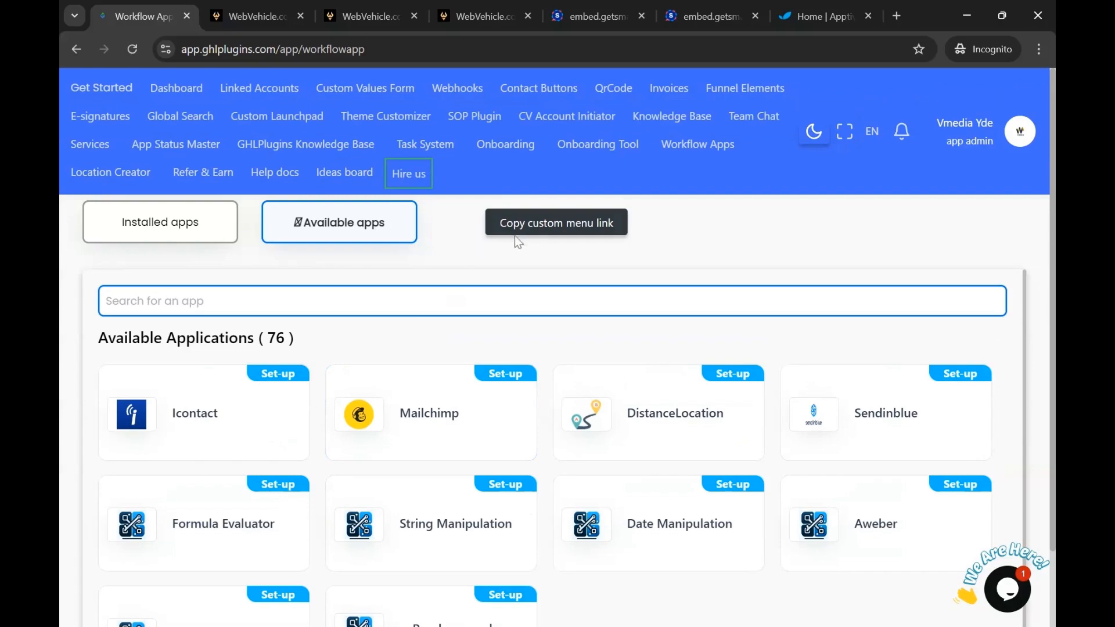
Copy the custom menu link for Workflow Apps and open the Custom Menu Link settings of the WebVehicle agency
{"action": "left_click", "coordinate": [531, 230]}
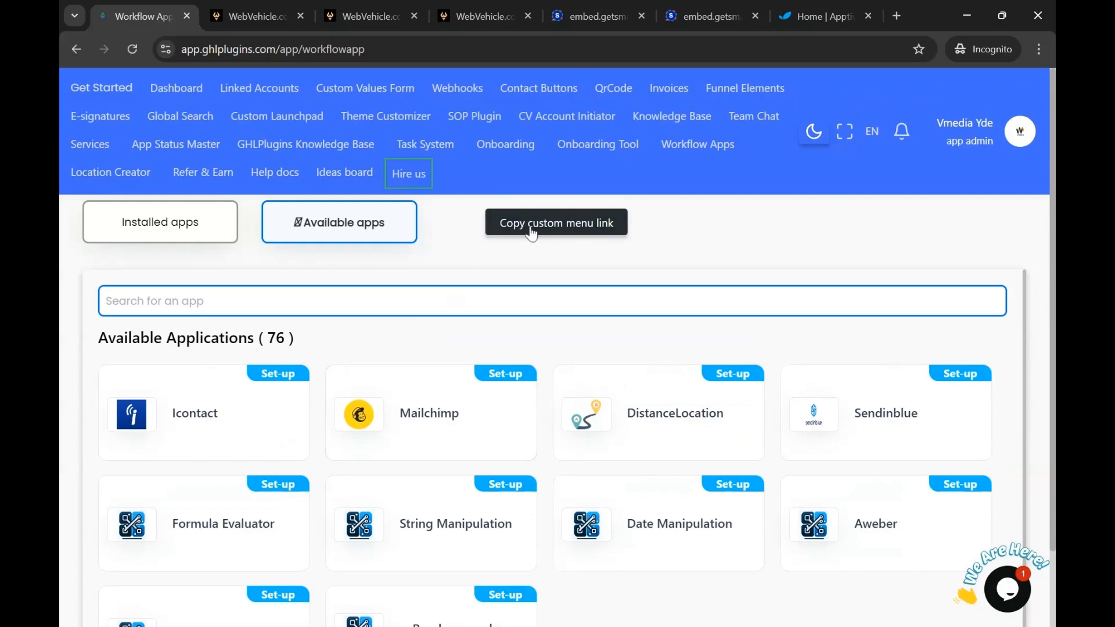
{"action": "left_click", "coordinate": [531, 230]}
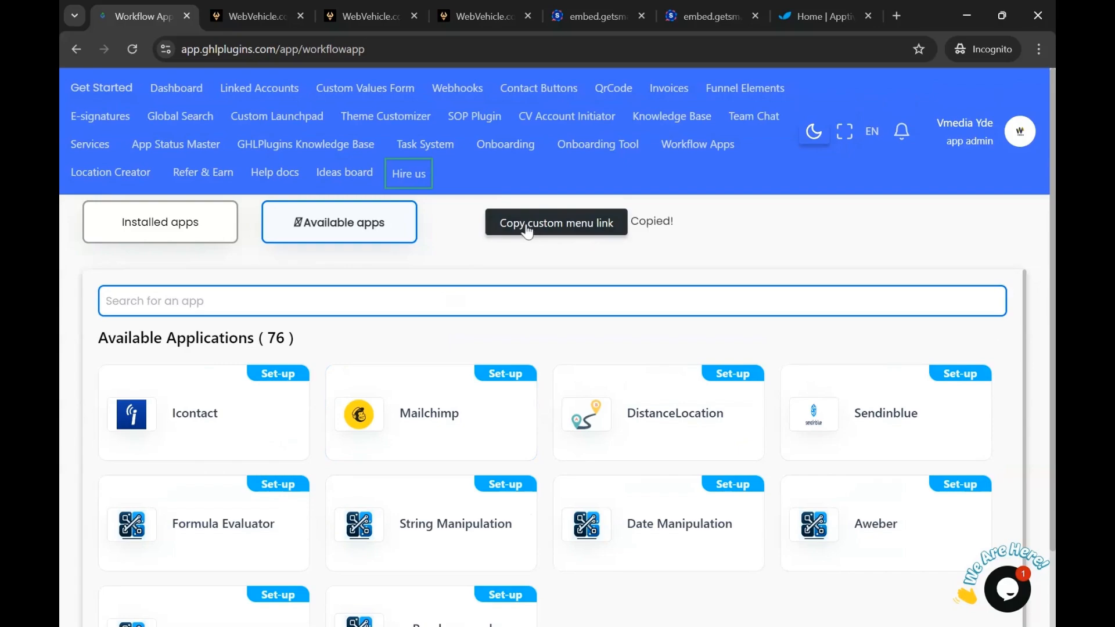
{"action": "left_click", "coordinate": [253, 18]}
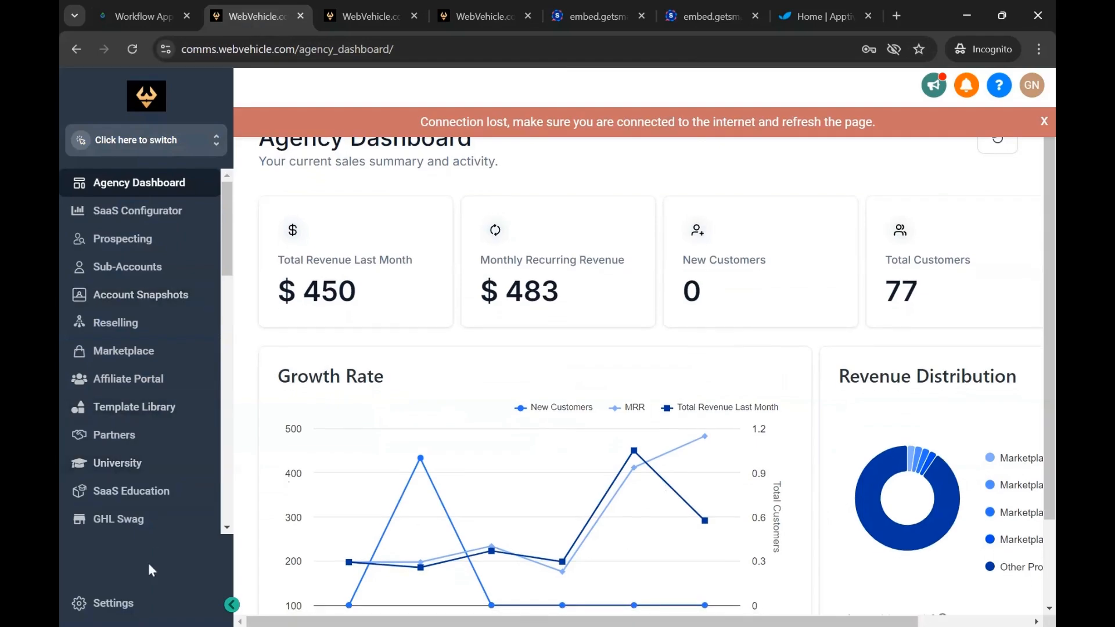
{"action": "left_click", "coordinate": [109, 604]}
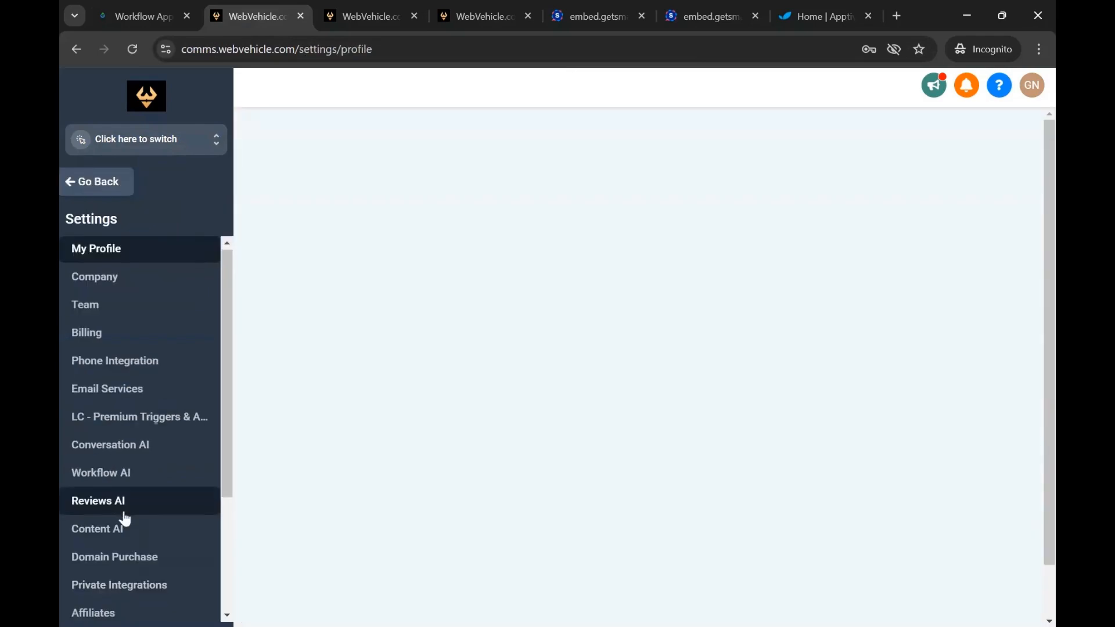
{"action": "scroll", "coordinate": [123, 518], "scroll_direction": "down", "scroll_amount": 2}
{"action": "scroll", "coordinate": [125, 518], "scroll_direction": "down", "scroll_amount": 1}
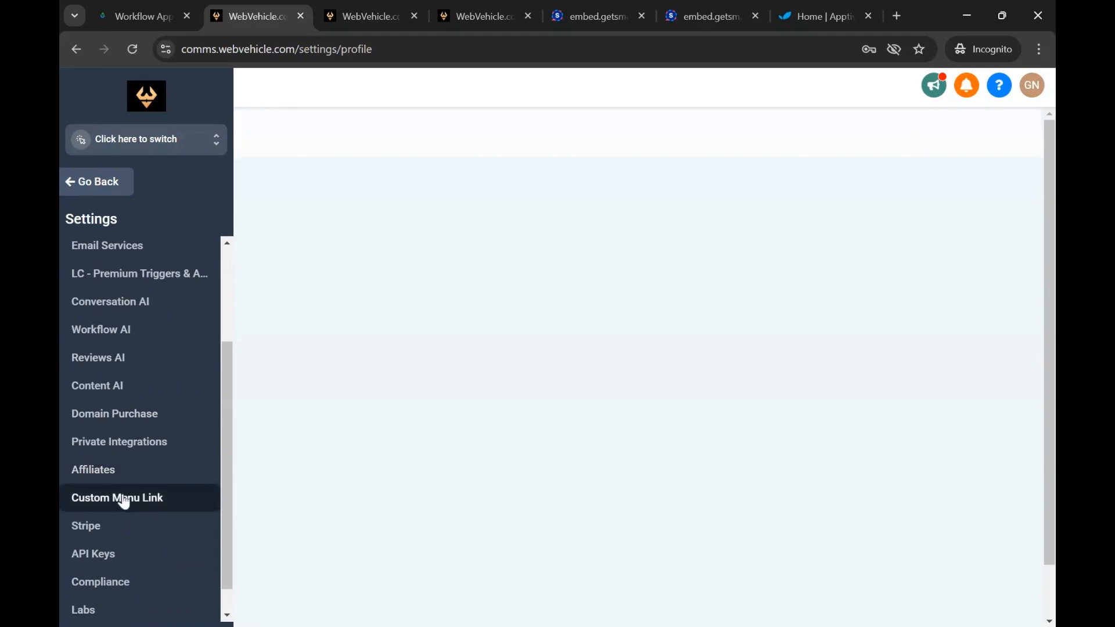
{"action": "left_click", "coordinate": [123, 500]}
Review the icon, title, URL and sidebar preference fields of a new custom menu link, and close the form without saving
{"action": "left_click", "coordinate": [951, 169]}
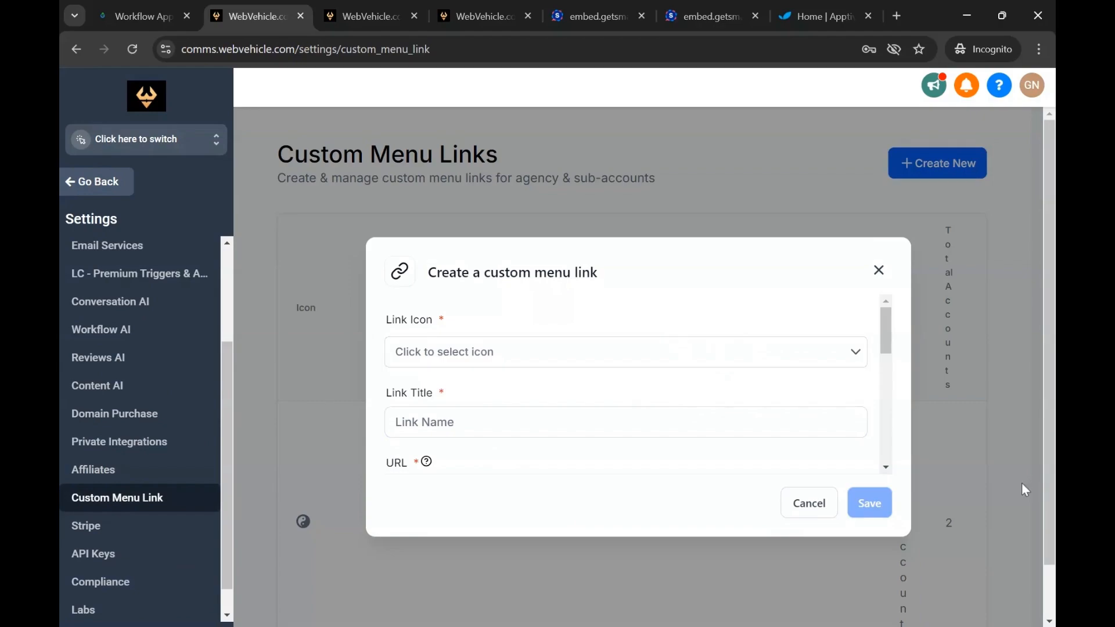
{"action": "left_click", "coordinate": [752, 353]}
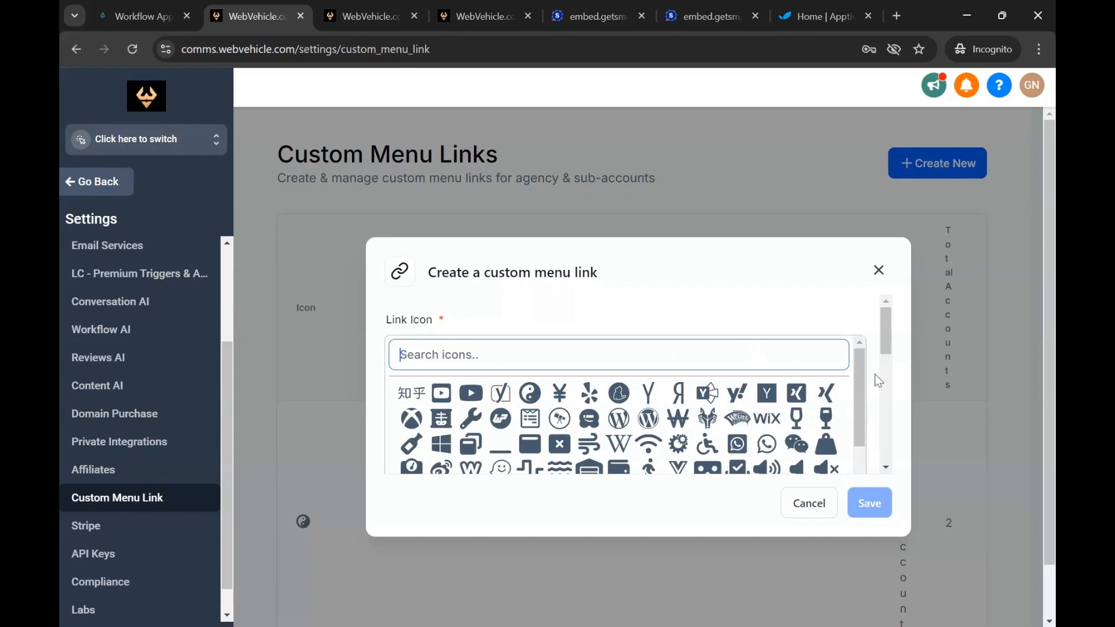
{"action": "left_click", "coordinate": [744, 421]}
{"action": "scroll", "coordinate": [744, 421], "scroll_direction": "down", "scroll_amount": 1}
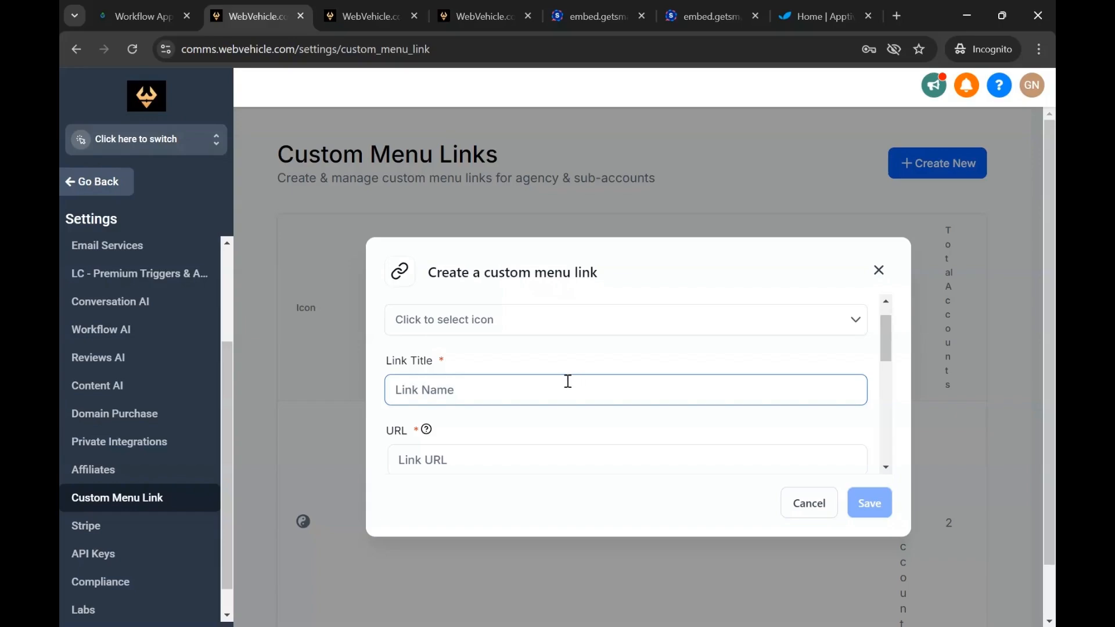
{"action": "scroll", "coordinate": [677, 381], "scroll_direction": "down", "scroll_amount": 2}
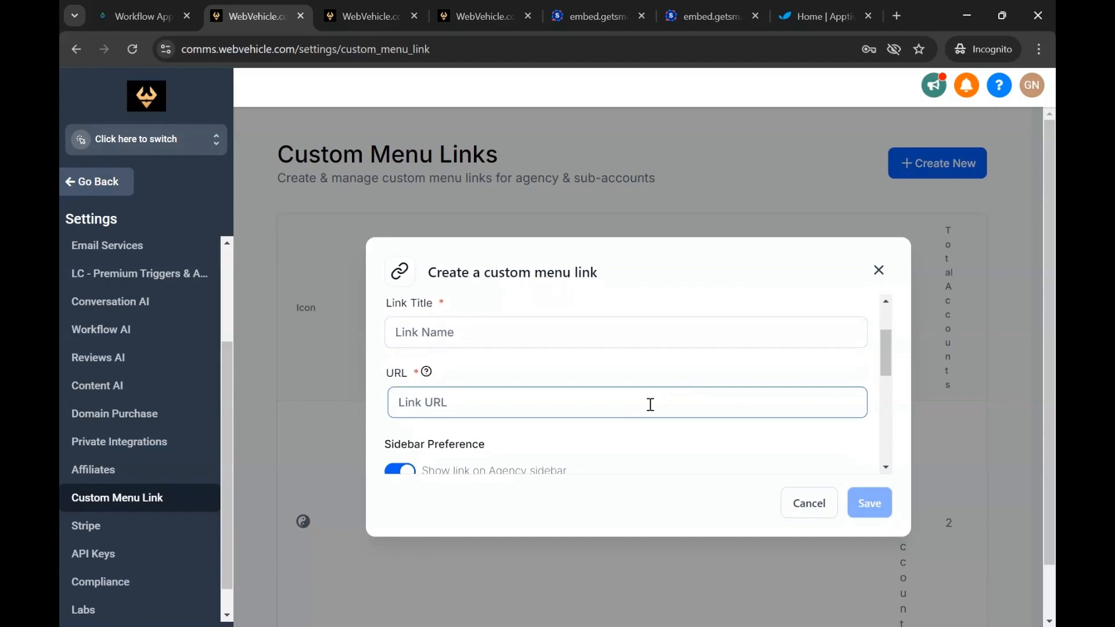
{"action": "scroll", "coordinate": [651, 405], "scroll_direction": "down", "scroll_amount": 4}
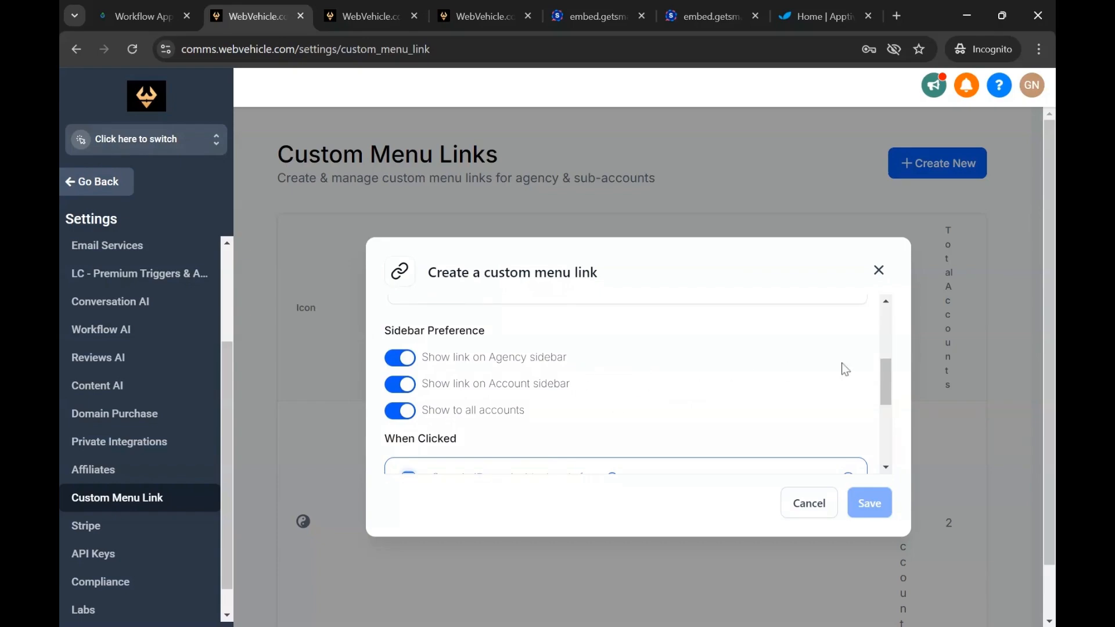
{"action": "left_click", "coordinate": [942, 413]}
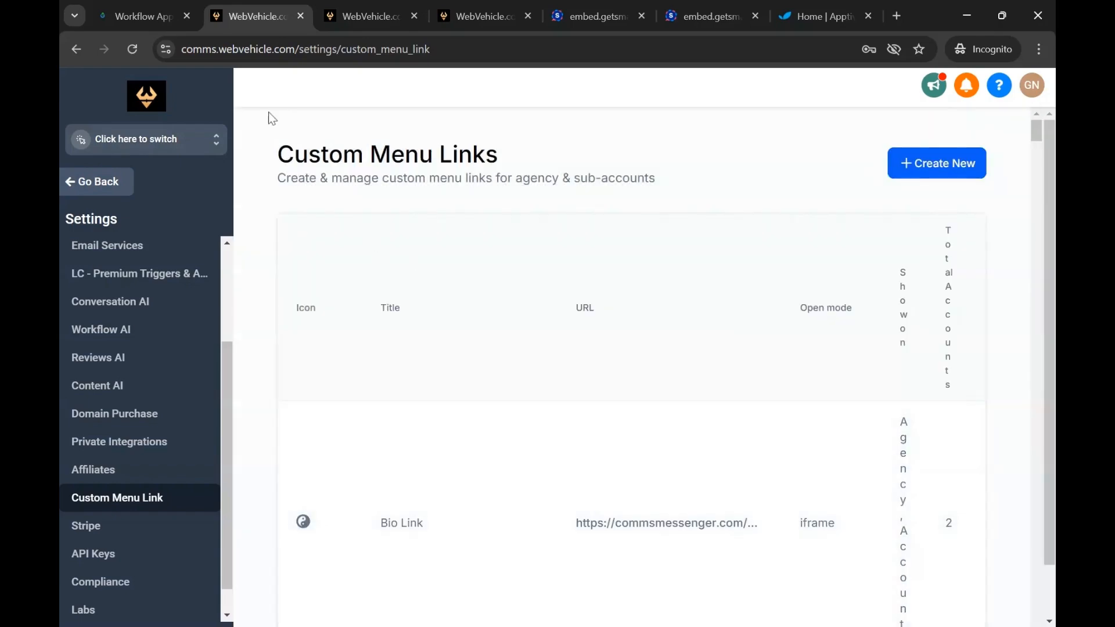
Switch to the GHLPlugins.com sub-account and open its My apps page
{"action": "left_click", "coordinate": [360, 16]}
{"action": "scroll", "coordinate": [126, 452], "scroll_direction": "down", "scroll_amount": 5}
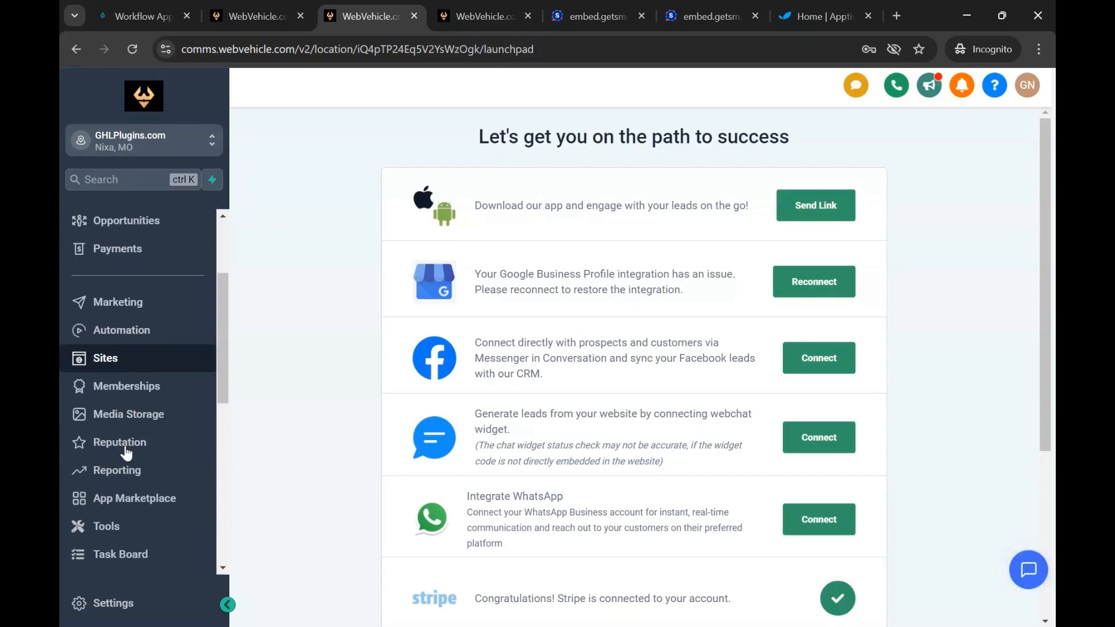
{"action": "scroll", "coordinate": [125, 423], "scroll_direction": "down", "scroll_amount": 2}
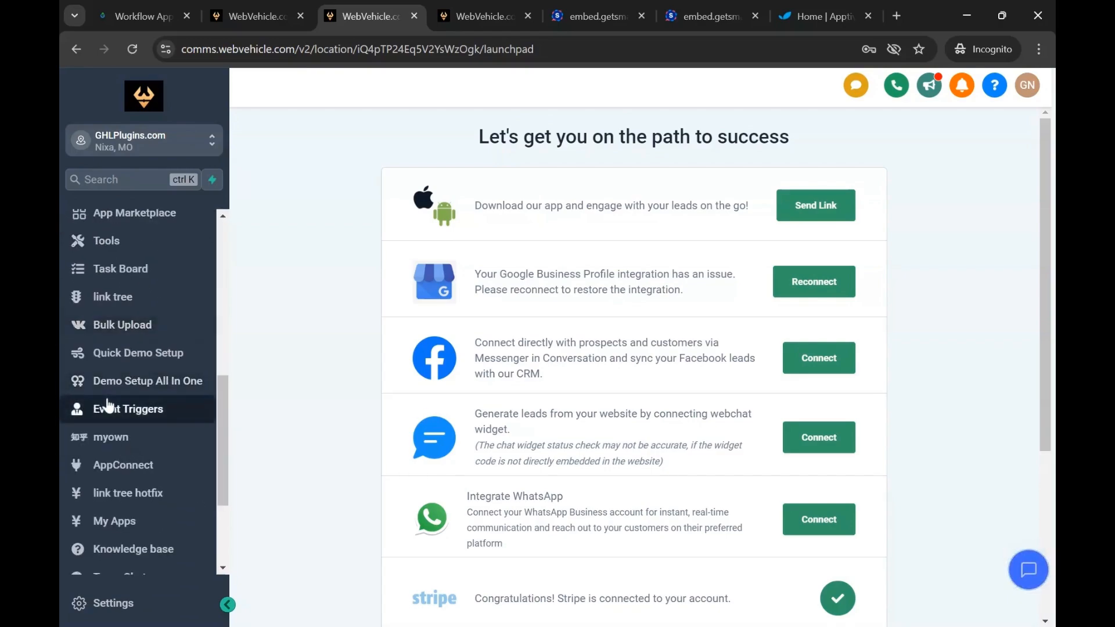
{"action": "scroll", "coordinate": [115, 498], "scroll_direction": "down", "scroll_amount": 2}
{"action": "scroll", "coordinate": [118, 500], "scroll_direction": "down", "scroll_amount": 2}
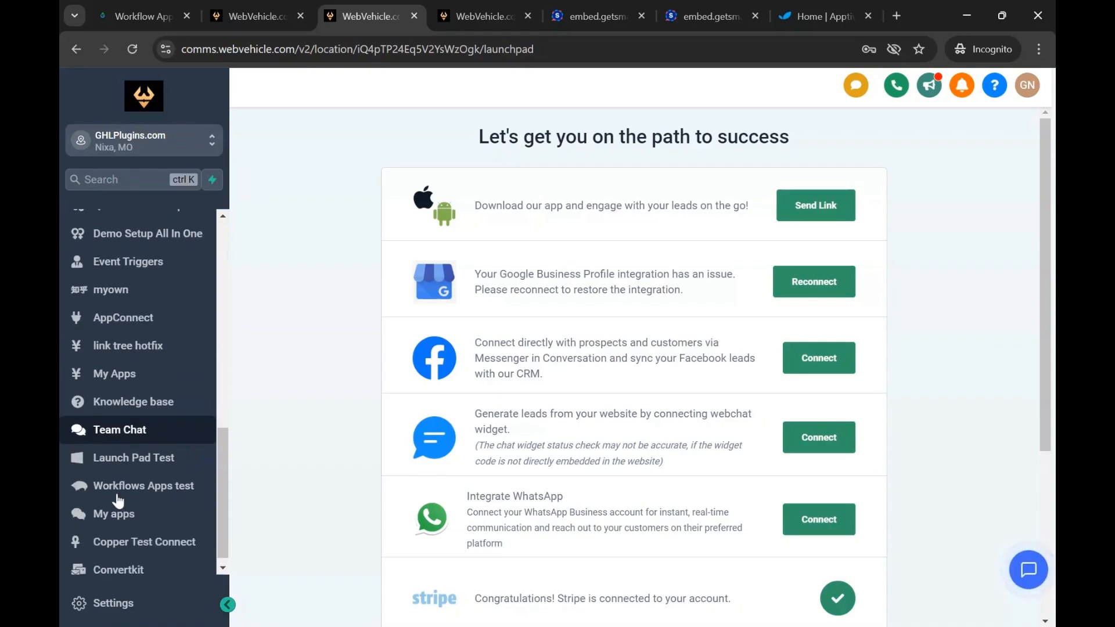
{"action": "left_click", "coordinate": [126, 507]}
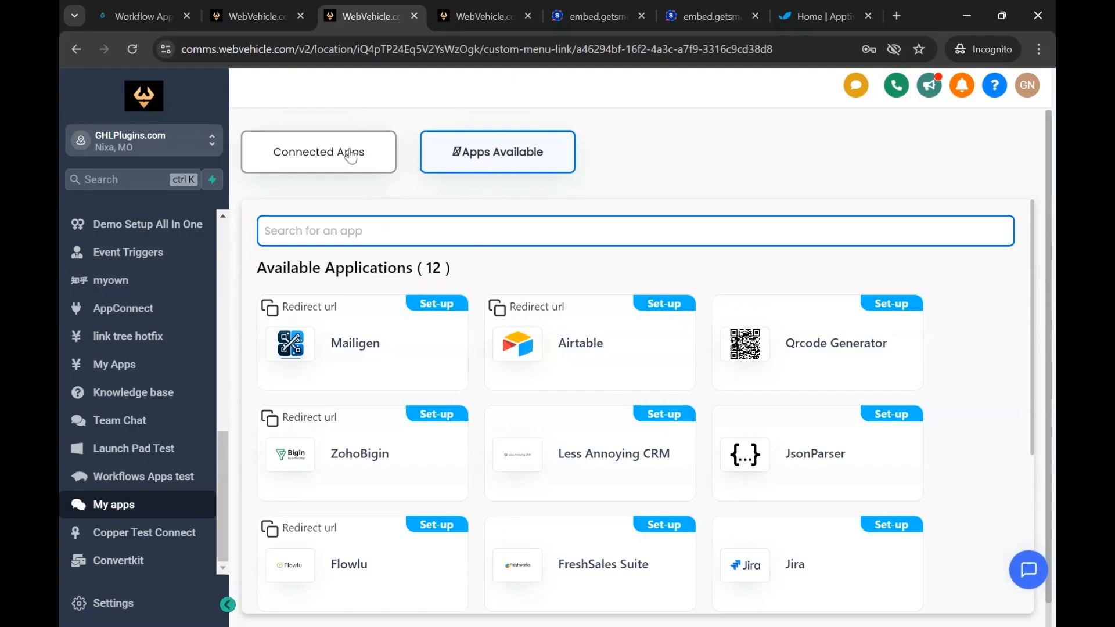
Search the sub-account's apps for "app" and open the setup form of the connected Apptivo app
{"action": "left_click", "coordinate": [453, 230]}
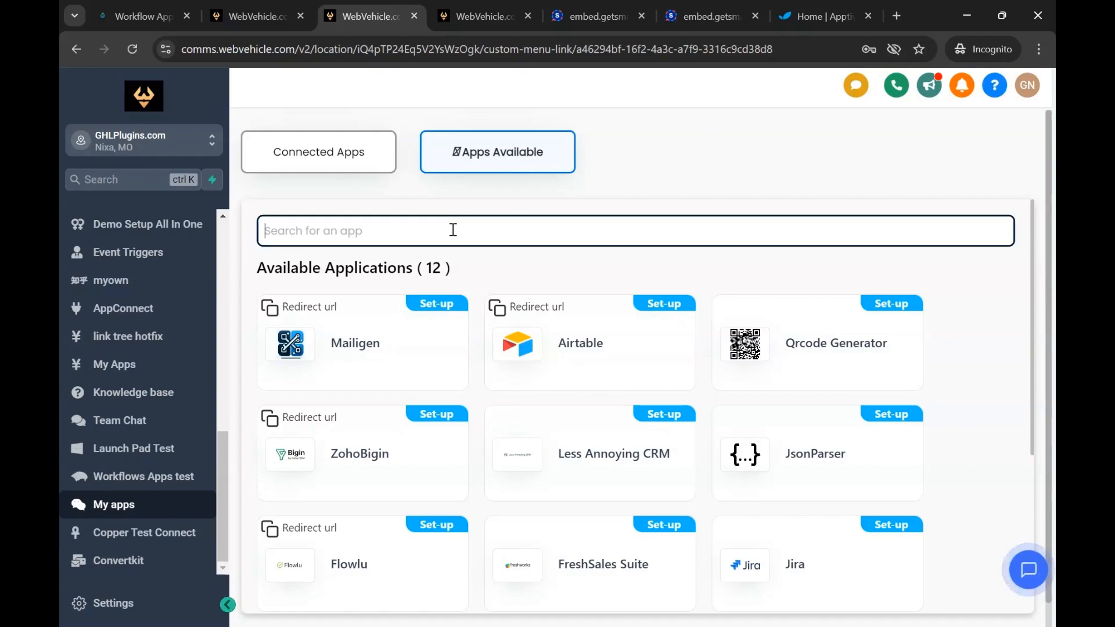
{"action": "type", "text": "app"}
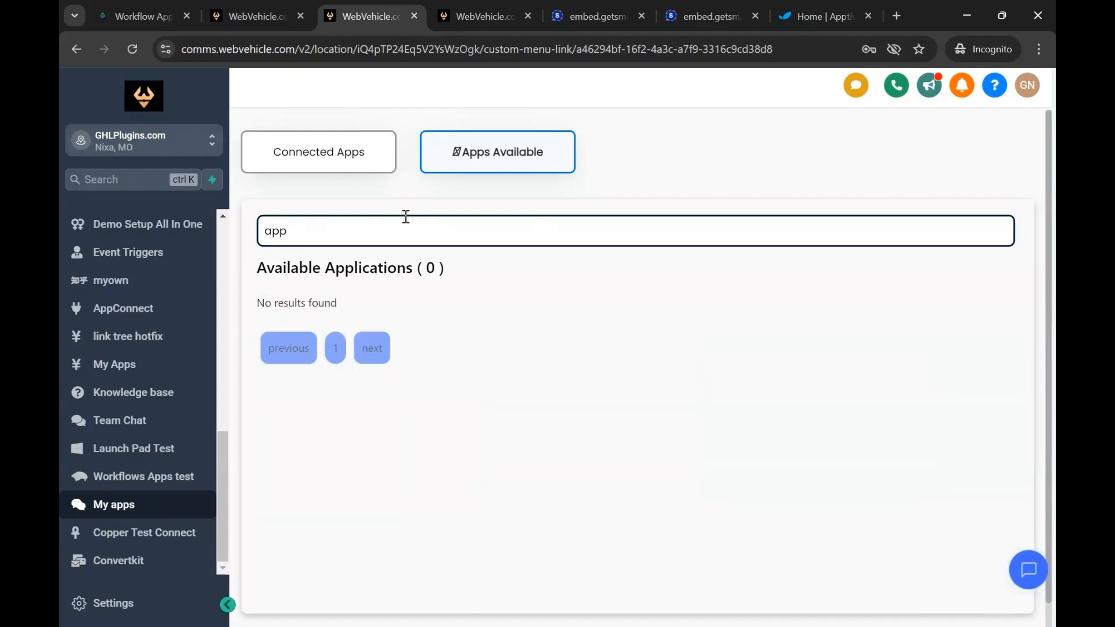
{"action": "left_click", "coordinate": [358, 167]}
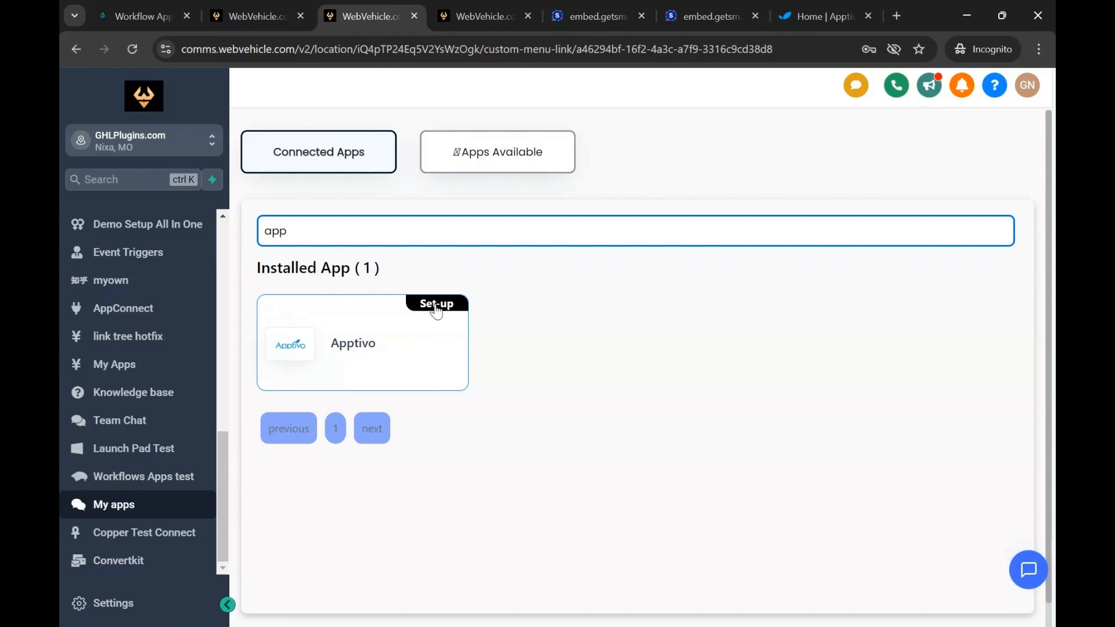
{"action": "left_click", "coordinate": [437, 306]}
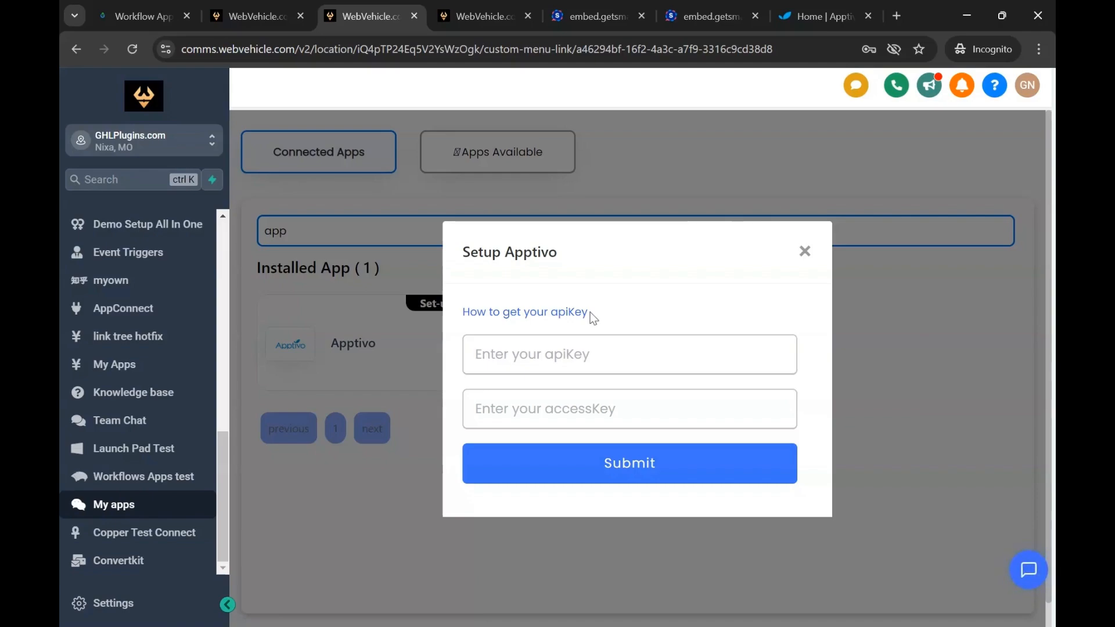
Switch to Apptivo and open the API Access page in the Business Settings, reloading it until both keys load
{"action": "left_click", "coordinate": [814, 18]}
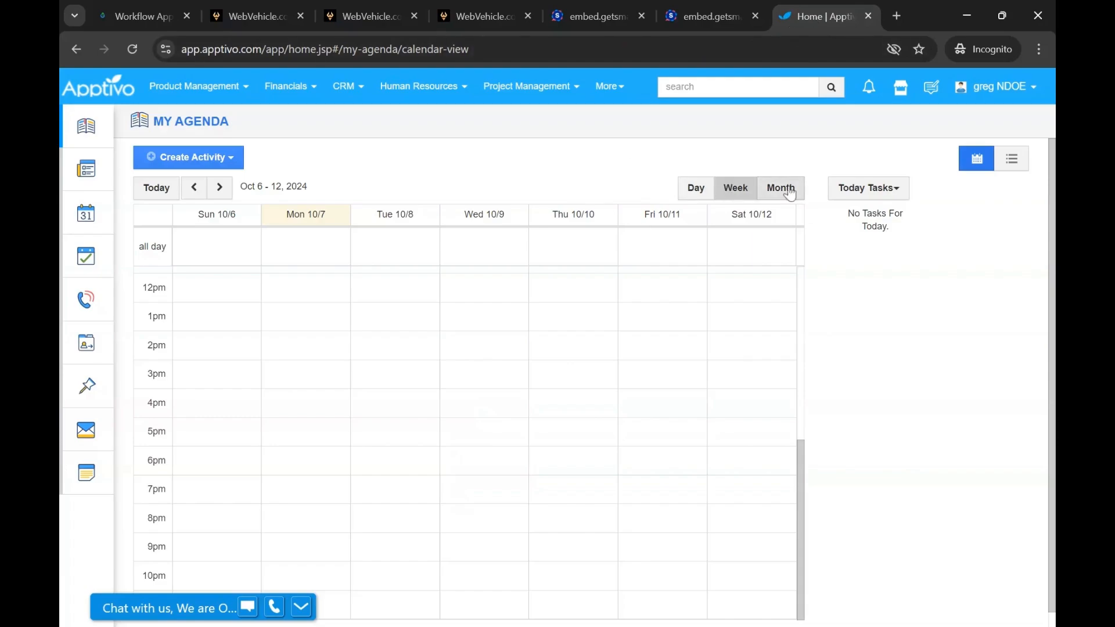
{"action": "left_click", "coordinate": [1014, 87]}
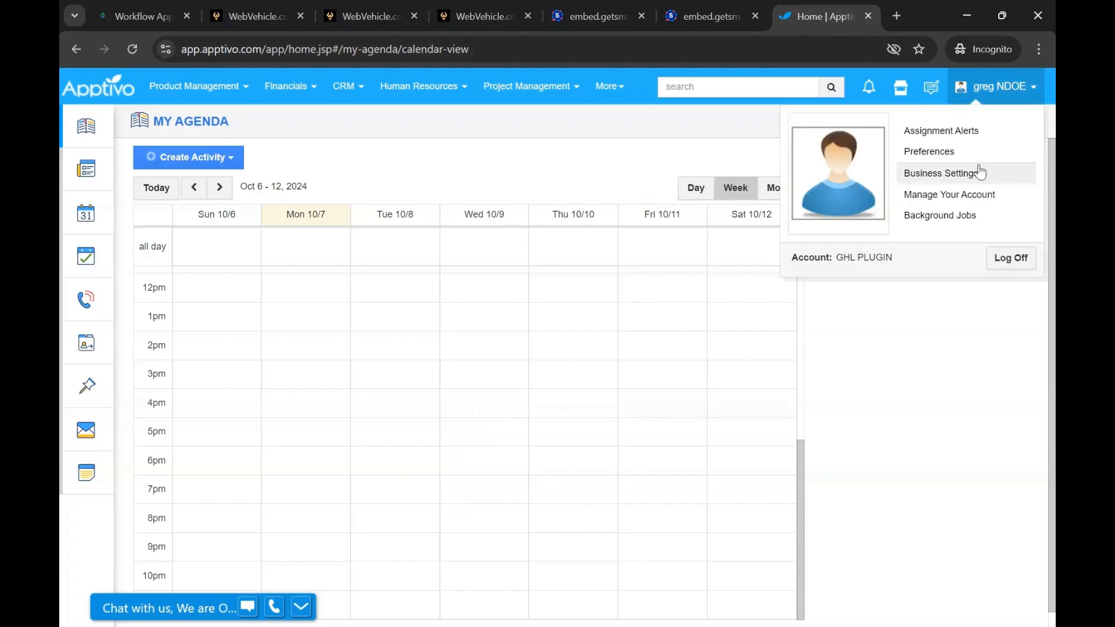
{"action": "left_click", "coordinate": [944, 175]}
{"action": "scroll", "coordinate": [157, 351], "scroll_direction": "down", "scroll_amount": 2}
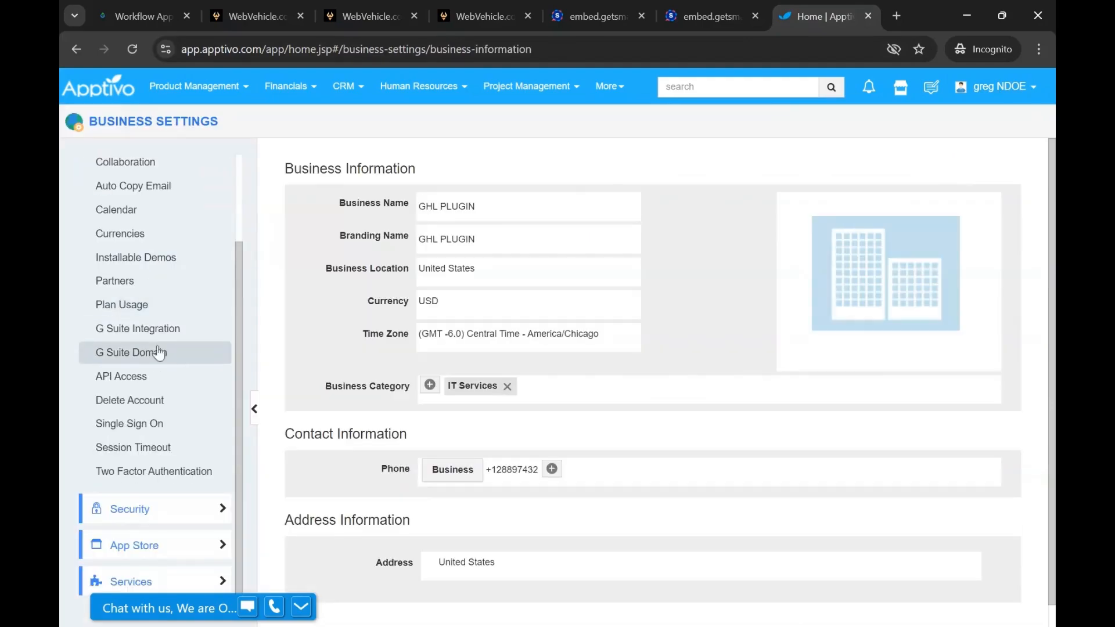
{"action": "left_click", "coordinate": [128, 380]}
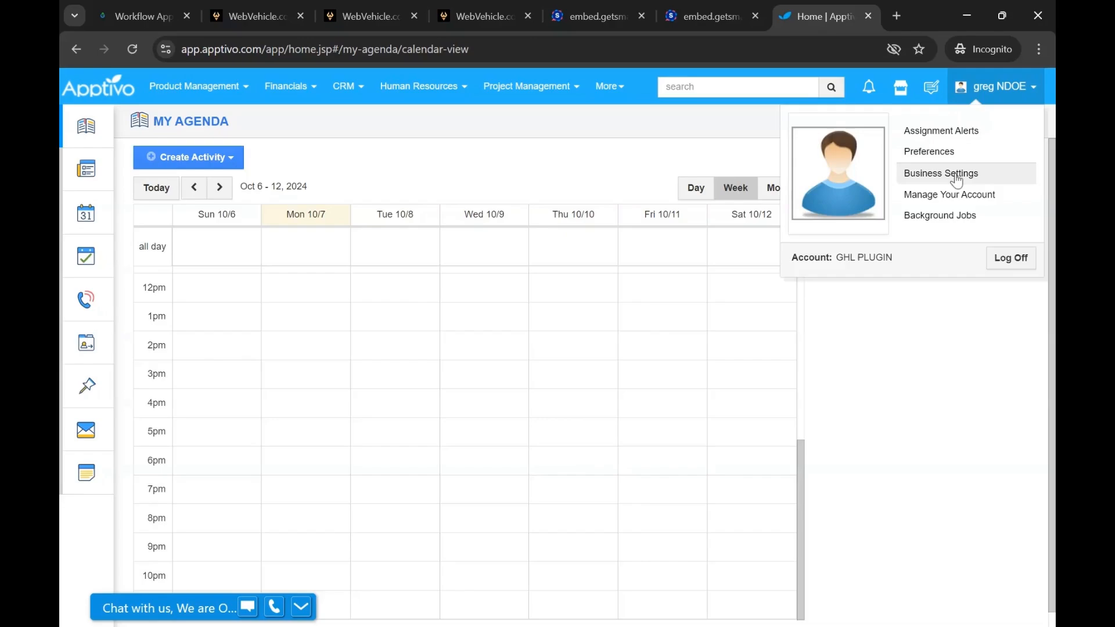
{"action": "left_click", "coordinate": [952, 175]}
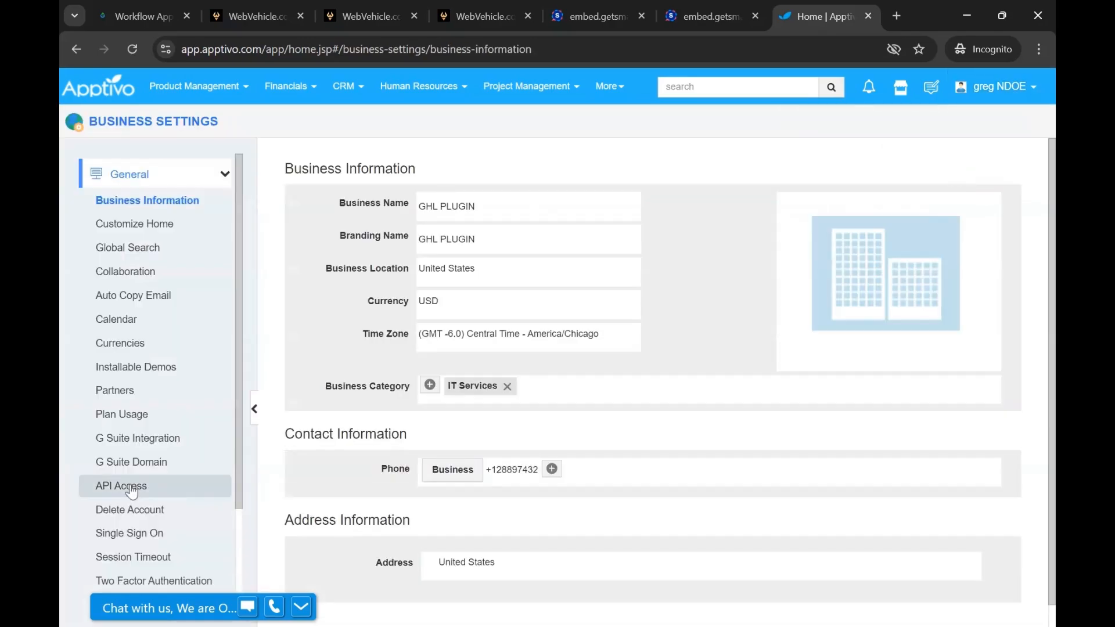
{"action": "left_click", "coordinate": [131, 488]}
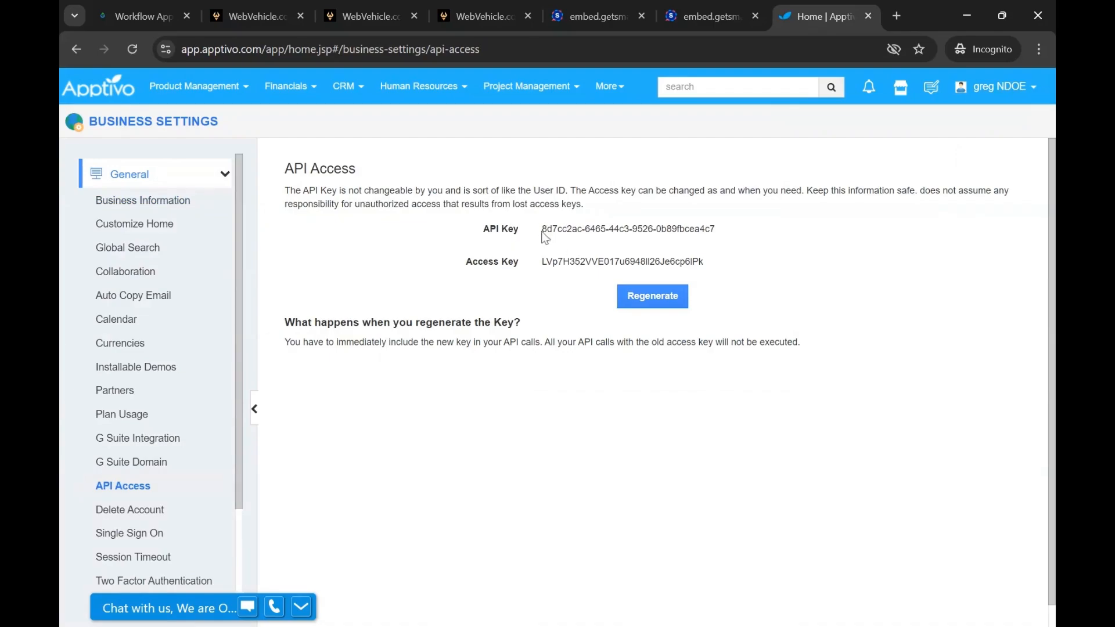
Copy the API key and access key from Apptivo into the Setup Apptivo form of the GHLPlugins.com sub-account and submit it
{"action": "left_click_drag", "start_coordinate": [543, 230], "coordinate": [719, 228]}
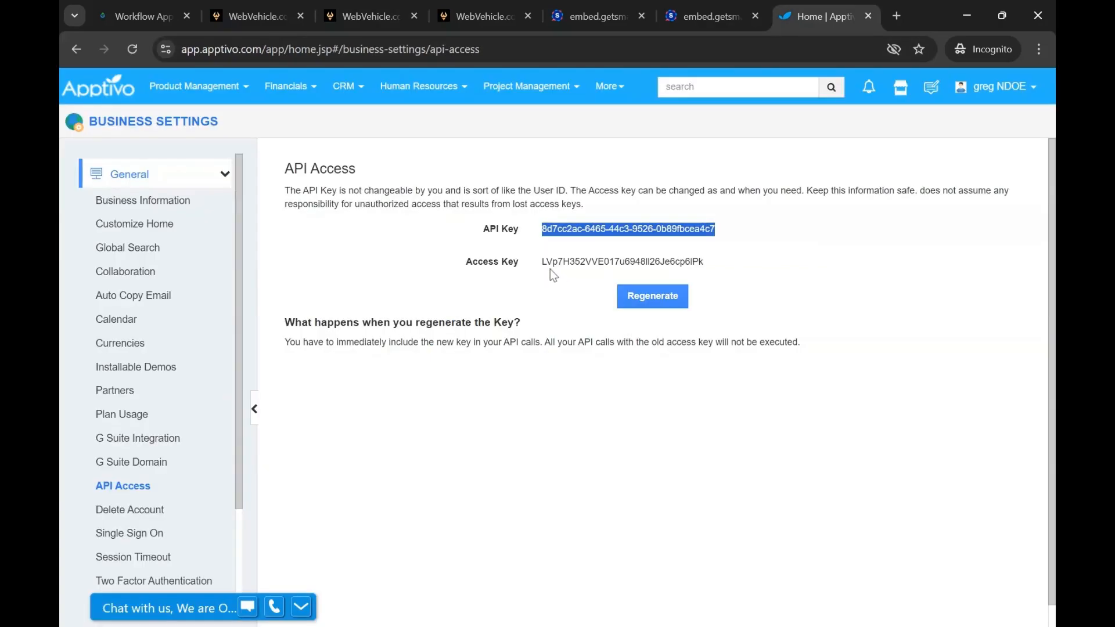
{"action": "double_click", "coordinate": [549, 262]}
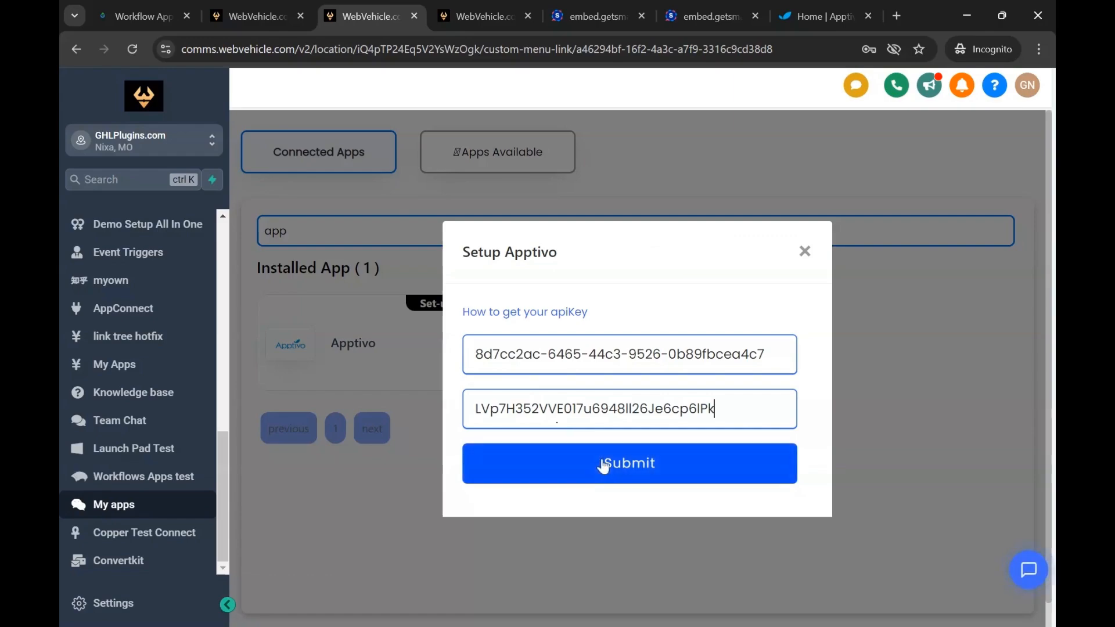
{"action": "left_click", "coordinate": [603, 465]}
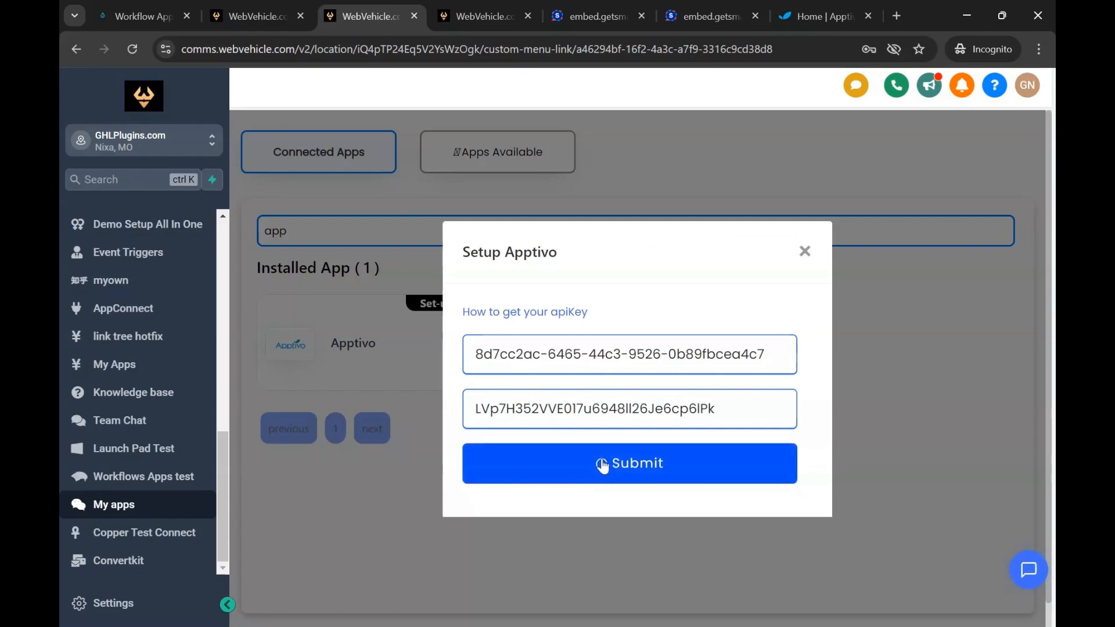